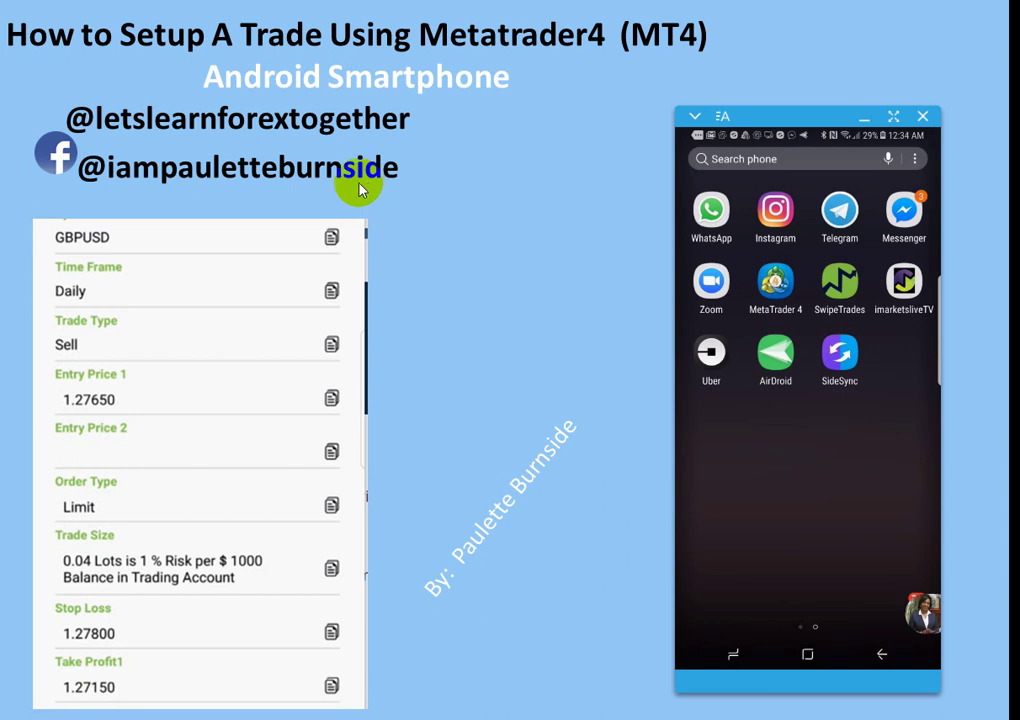
- Launch MetaTrader 4 and start a new order for GBPUSDi from the quotes list
{"action": "left_click", "coordinate": [789, 289]}
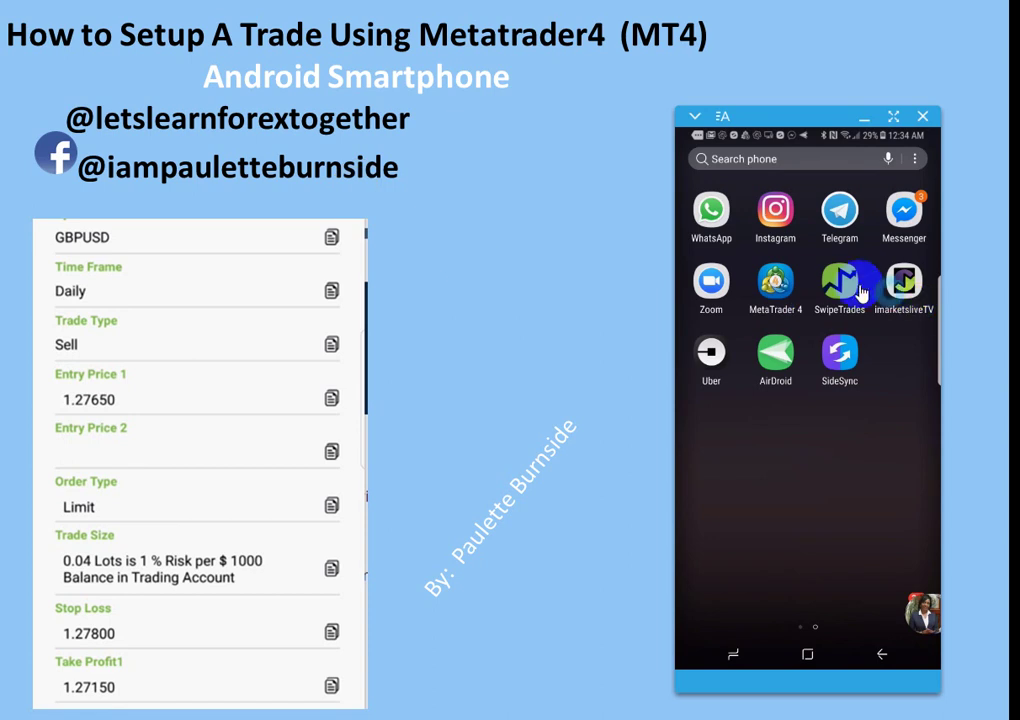
{"action": "left_click", "coordinate": [777, 290]}
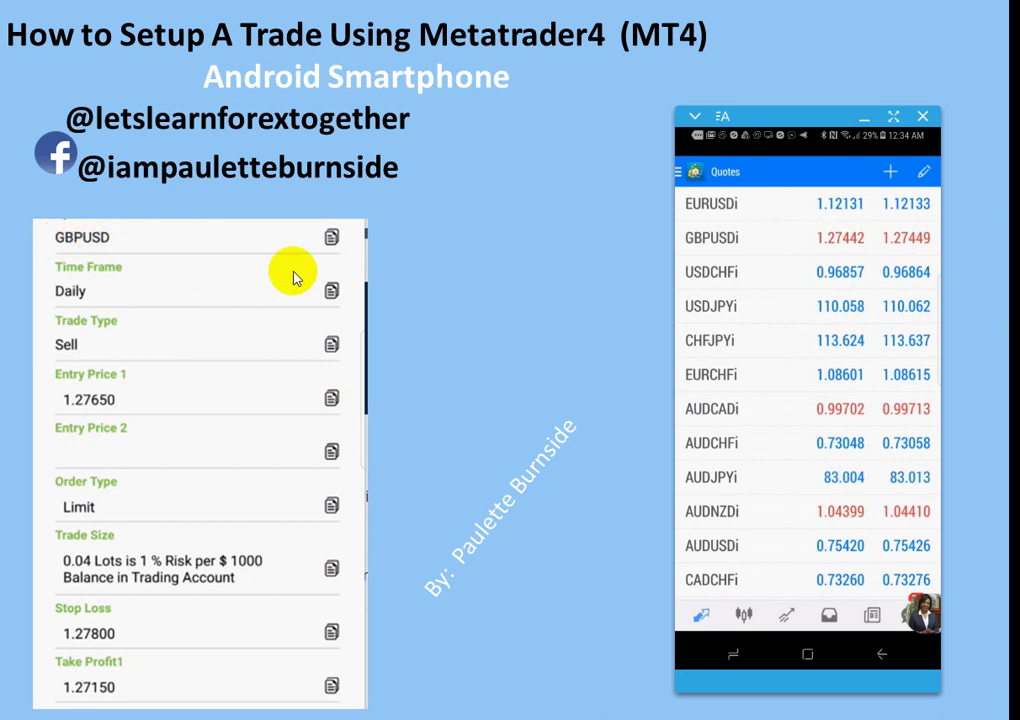
{"action": "left_click", "coordinate": [710, 243]}
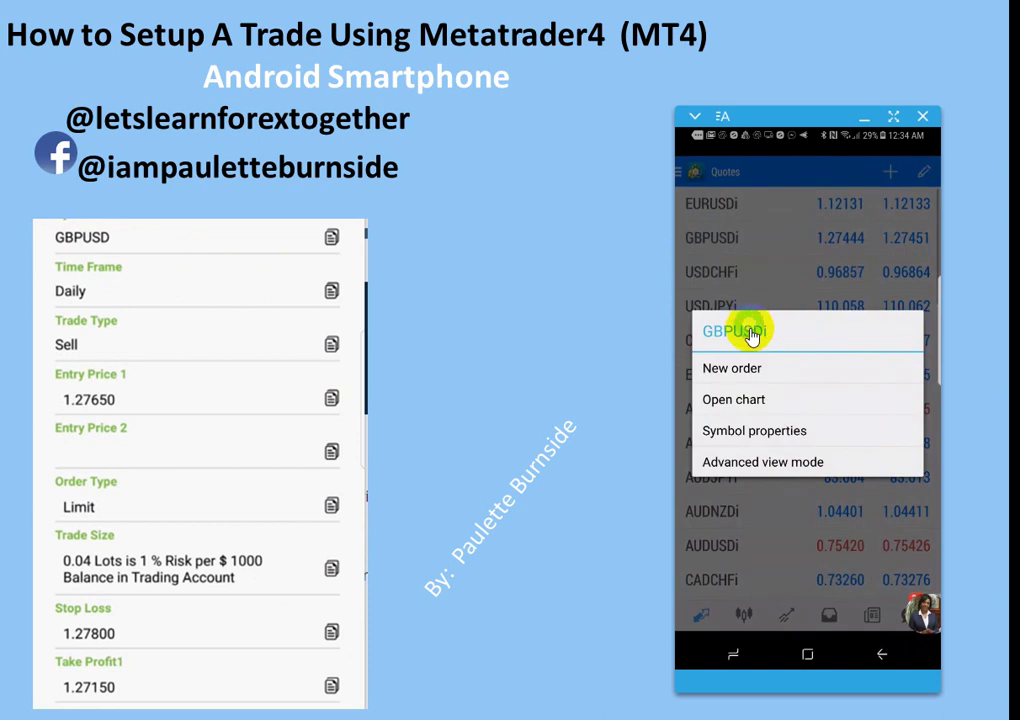
{"action": "left_click", "coordinate": [775, 373]}
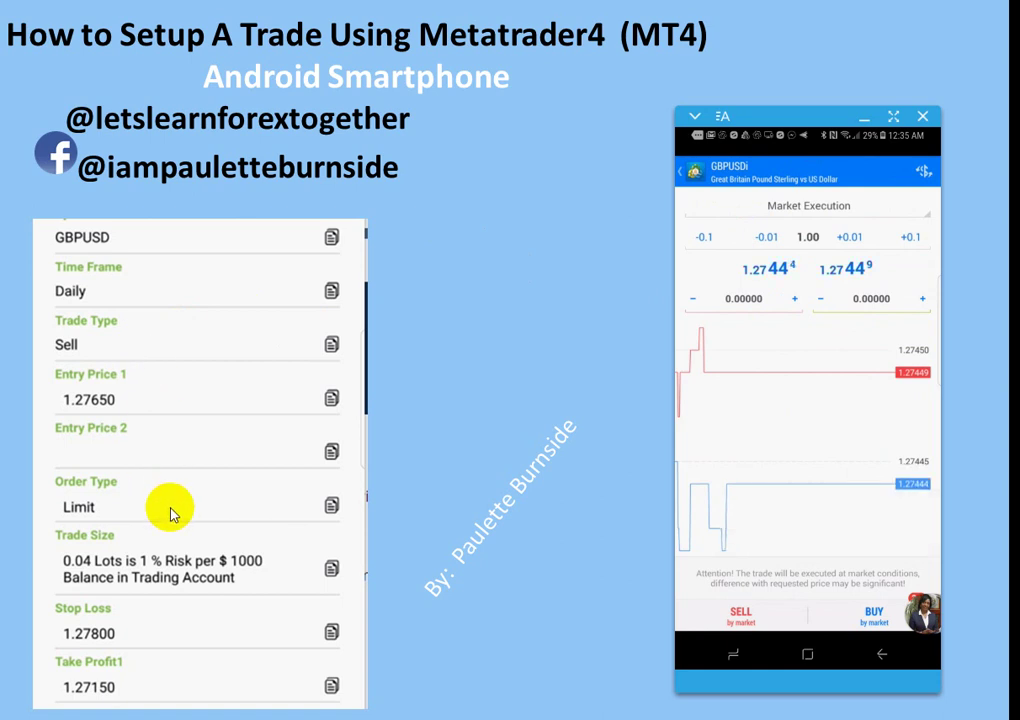
- Change the GBPUSDi order type from market execution to Sell Limit
{"action": "left_click", "coordinate": [925, 240]}
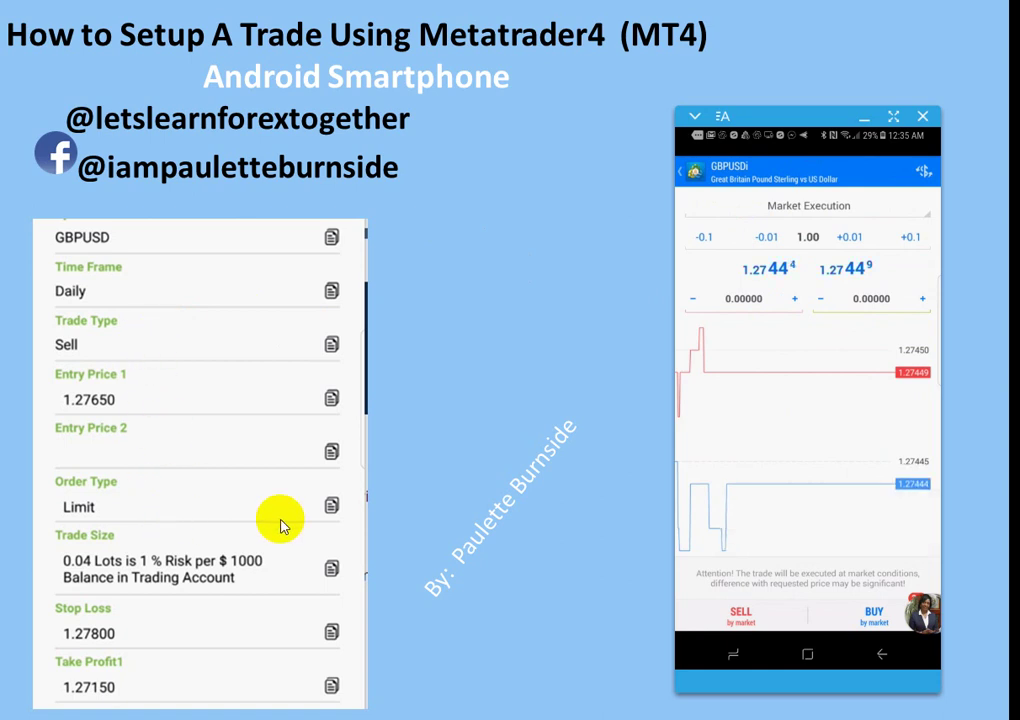
{"action": "left_click", "coordinate": [878, 209]}
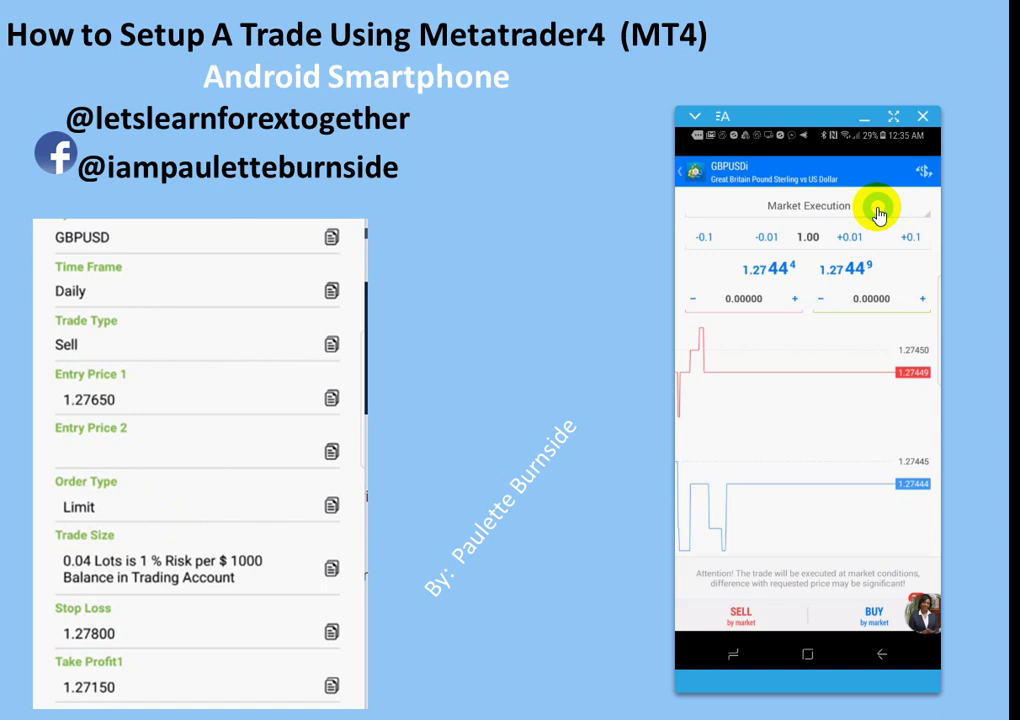
{"action": "left_click", "coordinate": [827, 214]}
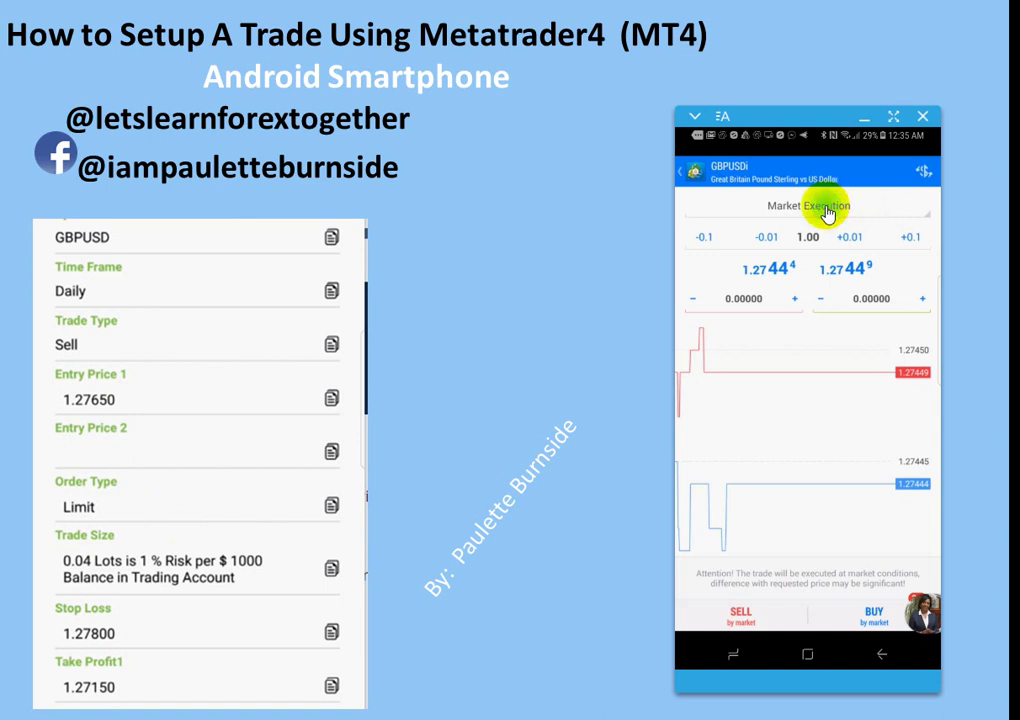
{"action": "left_click", "coordinate": [803, 298]}
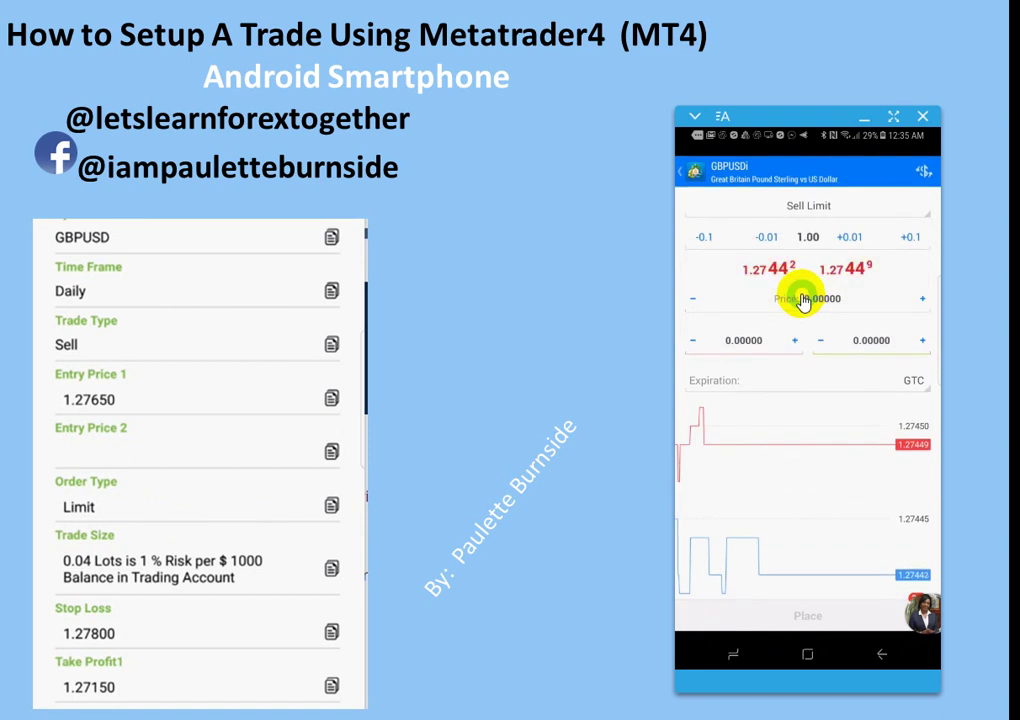
{"action": "left_click", "coordinate": [818, 214]}
- Reduce the sell limit order's trade volume to 0.03 lots
{"action": "left_click", "coordinate": [852, 238]}
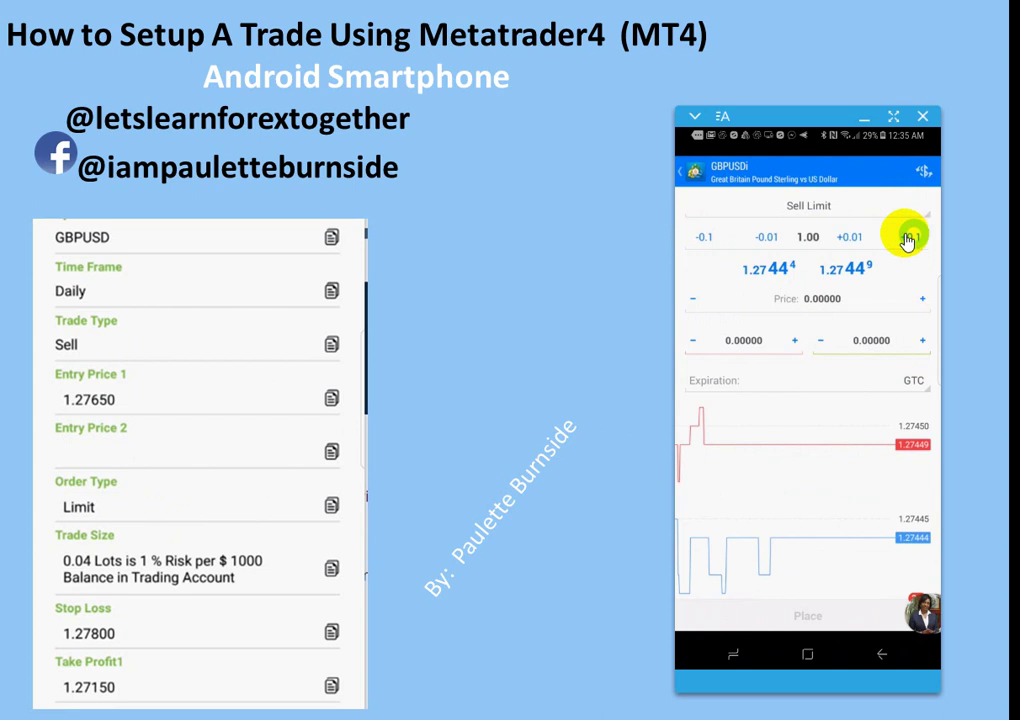
{"action": "left_click", "coordinate": [760, 241]}
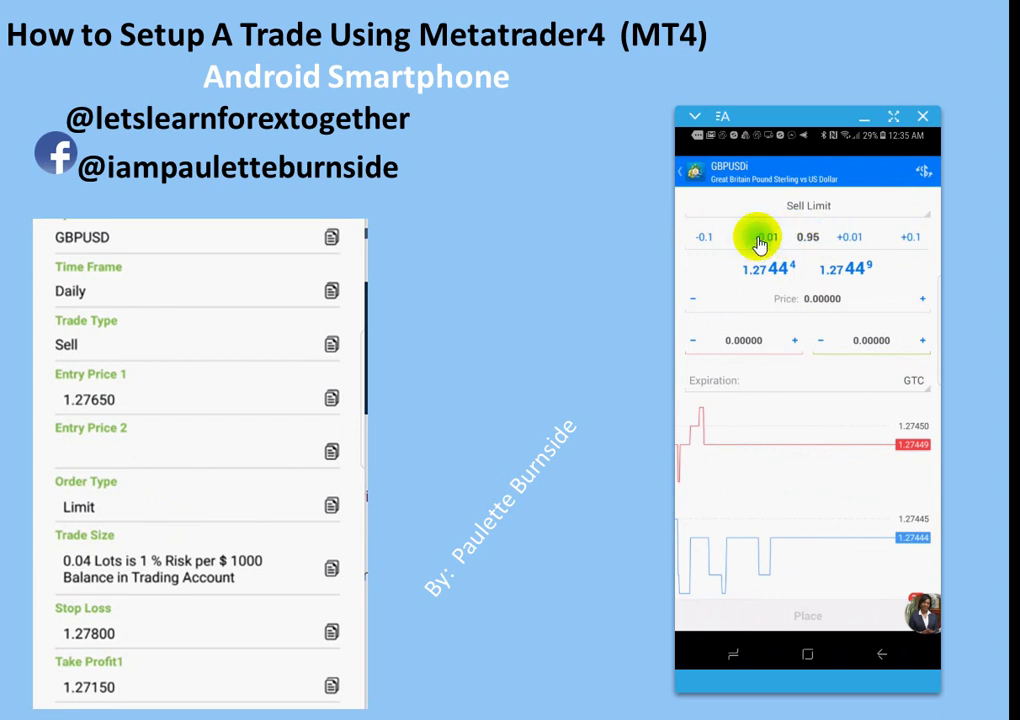
{"action": "left_click", "coordinate": [760, 241]}
{"action": "left_click", "coordinate": [760, 241]}
{"action": "left_click", "coordinate": [760, 241]}
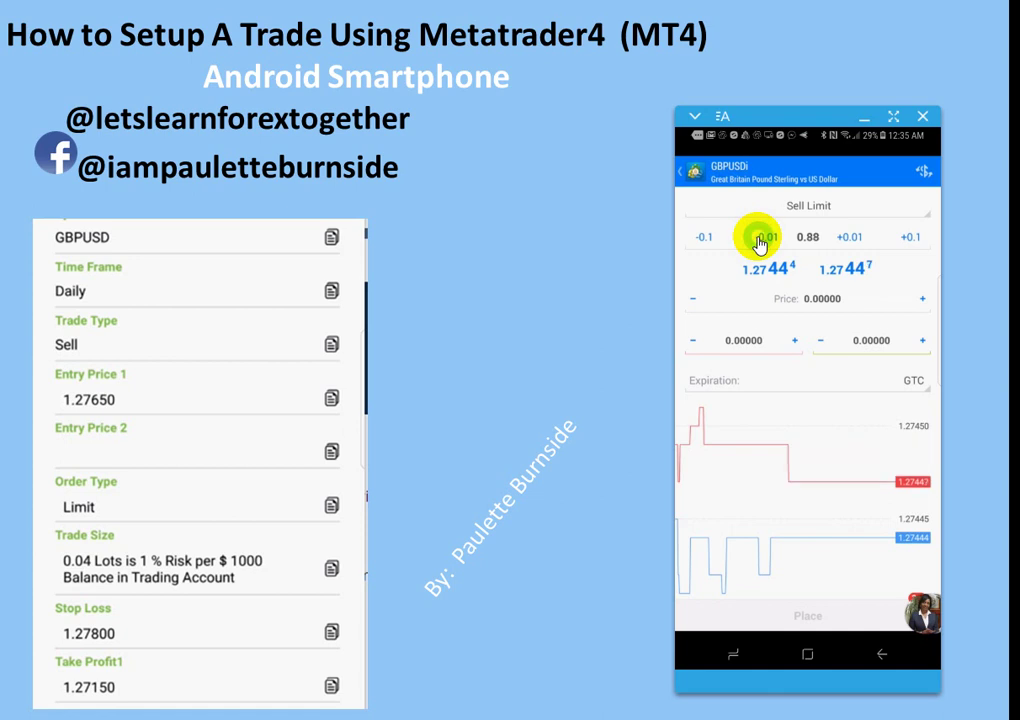
{"action": "left_click", "coordinate": [760, 241]}
{"action": "left_click", "coordinate": [760, 241]}
{"action": "left_click", "coordinate": [760, 241]}
{"action": "left_click", "coordinate": [760, 241]}
{"action": "left_click", "coordinate": [760, 241]}
{"action": "left_click", "coordinate": [760, 241]}
{"action": "left_click", "coordinate": [760, 241]}
{"action": "left_click", "coordinate": [760, 241]}
{"action": "left_click", "coordinate": [760, 241]}
{"action": "left_click", "coordinate": [760, 241]}
{"action": "left_click", "coordinate": [760, 241]}
{"action": "left_click", "coordinate": [760, 241]}
{"action": "left_click", "coordinate": [760, 241]}
{"action": "left_click", "coordinate": [760, 241]}
{"action": "left_click", "coordinate": [760, 241]}
{"action": "left_click", "coordinate": [760, 241]}
{"action": "left_click", "coordinate": [760, 241]}
{"action": "left_click", "coordinate": [760, 241]}
{"action": "left_click", "coordinate": [760, 241]}
{"action": "left_click", "coordinate": [760, 241]}
{"action": "left_click", "coordinate": [760, 241]}
{"action": "left_click", "coordinate": [760, 241]}
{"action": "left_click", "coordinate": [760, 241]}
{"action": "left_click", "coordinate": [760, 241]}
{"action": "left_click", "coordinate": [760, 241]}
{"action": "left_click", "coordinate": [760, 241]}
{"action": "left_click", "coordinate": [760, 241]}
{"action": "left_click", "coordinate": [760, 241]}
{"action": "left_click", "coordinate": [760, 241]}
{"action": "left_click", "coordinate": [760, 241]}
{"action": "left_click", "coordinate": [760, 241]}
{"action": "left_click", "coordinate": [760, 241]}
{"action": "left_click", "coordinate": [760, 241]}
{"action": "left_click", "coordinate": [760, 241]}
{"action": "left_click", "coordinate": [760, 241]}
{"action": "left_click", "coordinate": [760, 241]}
{"action": "left_click", "coordinate": [760, 241]}
{"action": "left_click", "coordinate": [760, 241]}
{"action": "left_click", "coordinate": [760, 241]}
{"action": "left_click", "coordinate": [760, 241]}
{"action": "left_click", "coordinate": [760, 241]}
{"action": "left_click", "coordinate": [760, 241]}
{"action": "left_click", "coordinate": [760, 241]}
{"action": "left_click", "coordinate": [760, 241]}
{"action": "left_click", "coordinate": [760, 241]}
{"action": "left_click", "coordinate": [760, 241]}
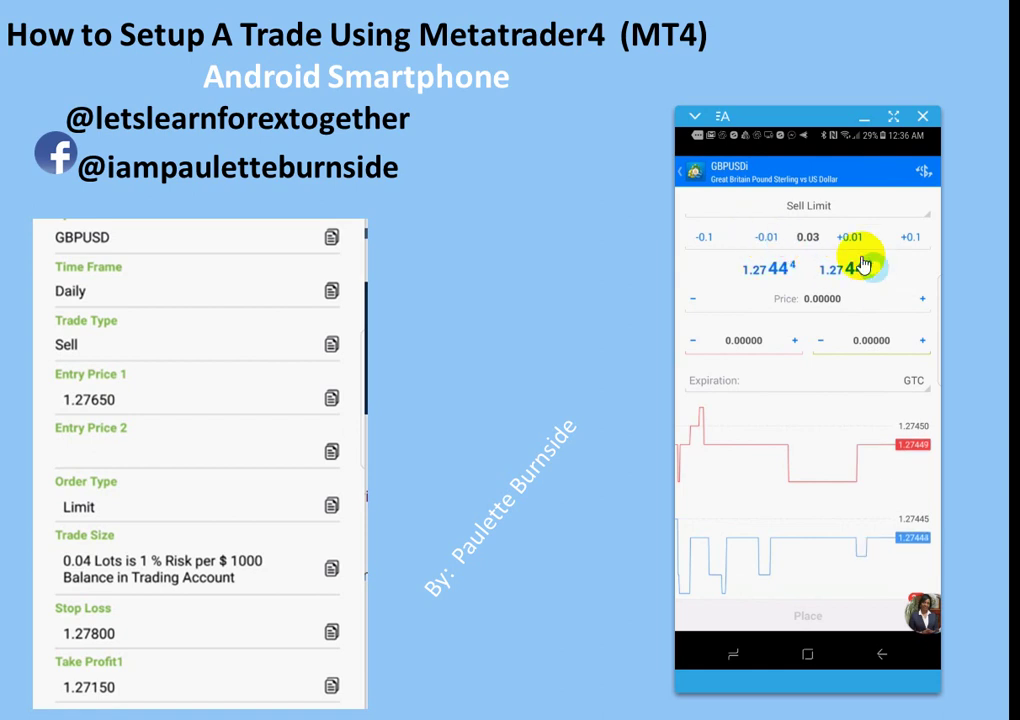
{"action": "left_click", "coordinate": [812, 256]}
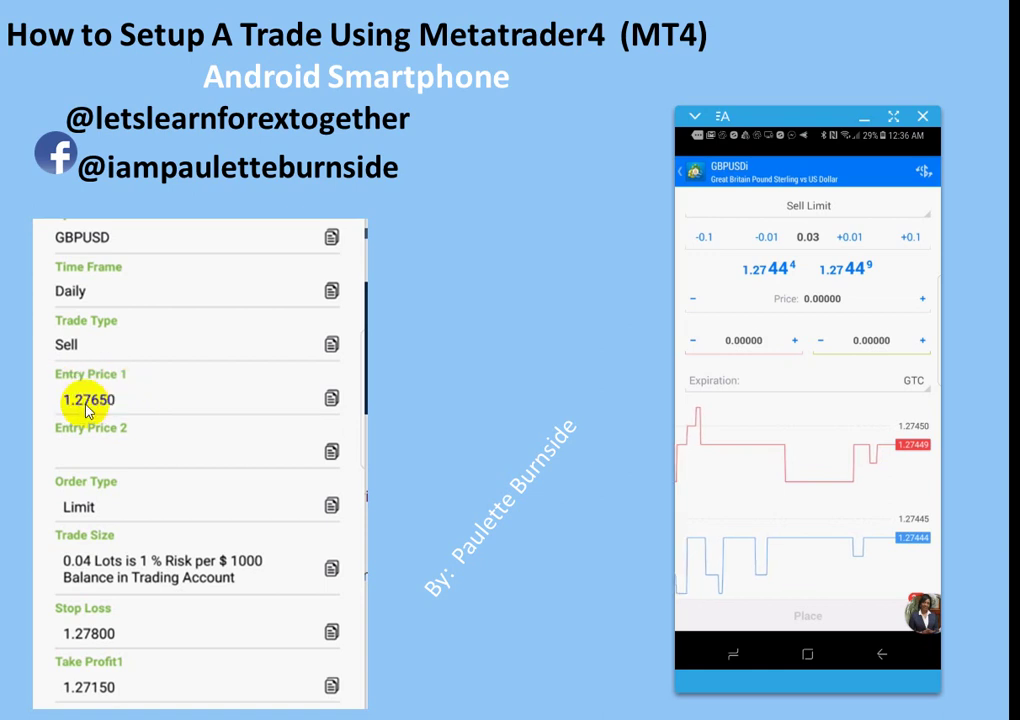
- Set the entry price of the sell limit order to 1.27650
{"action": "left_click", "coordinate": [815, 326]}
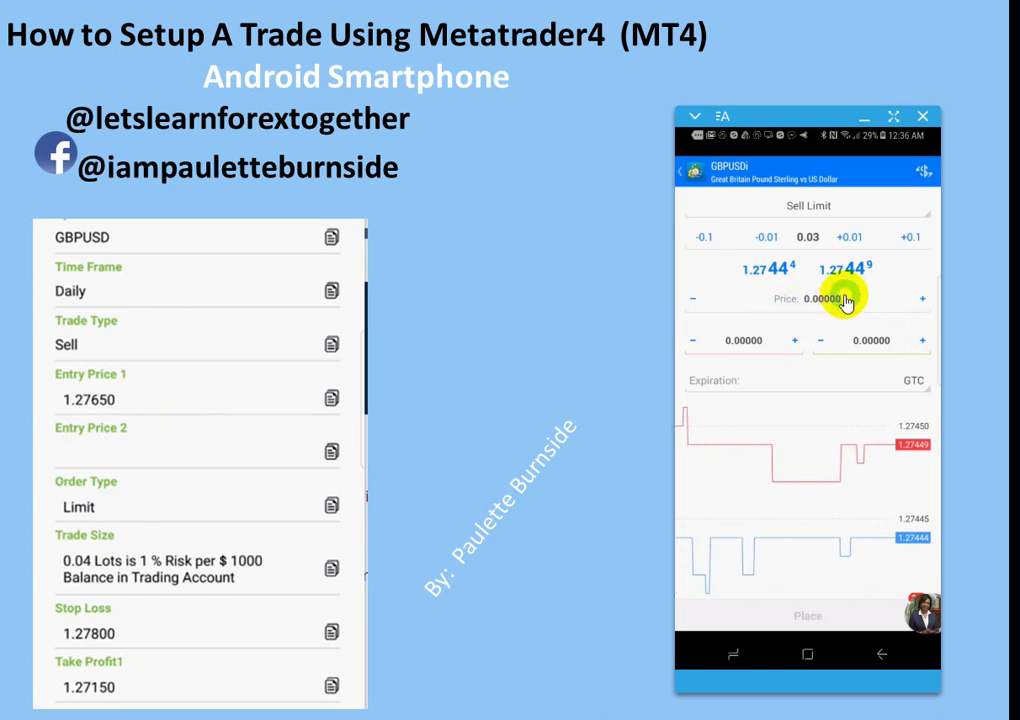
{"action": "key", "text": "Left"}
{"action": "key", "text": "Left"}
{"action": "key", "text": "Left"}
{"action": "key", "text": "Left"}
{"action": "key", "text": "Left"}
{"action": "key", "text": "Left"}
{"action": "key", "text": "Left"}
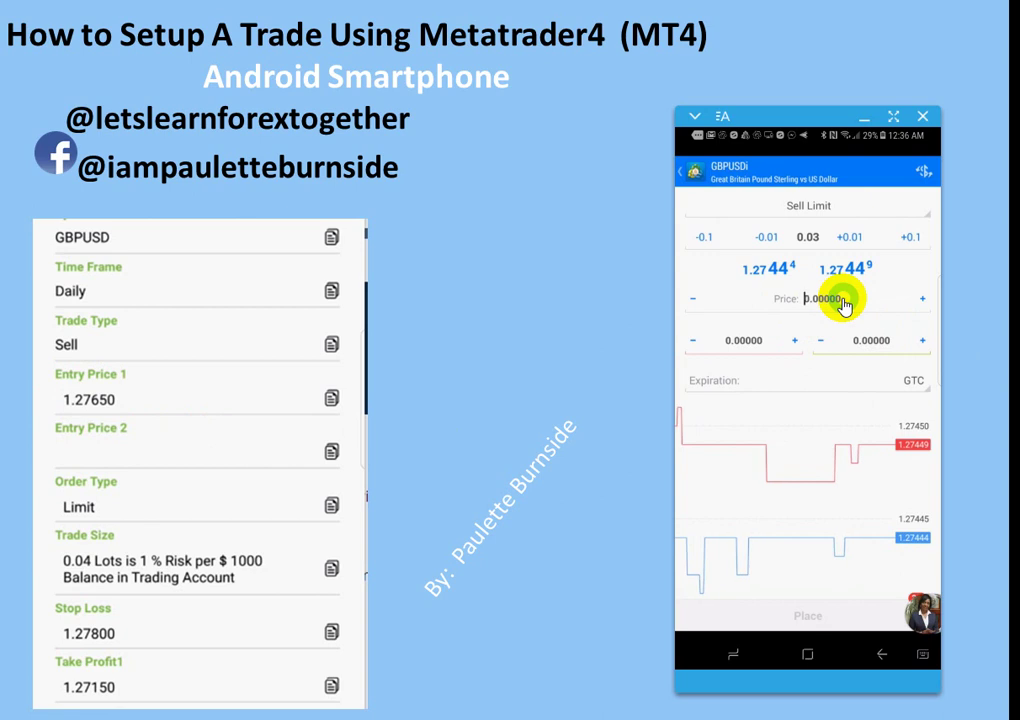
{"action": "type", "text": "1.2"}
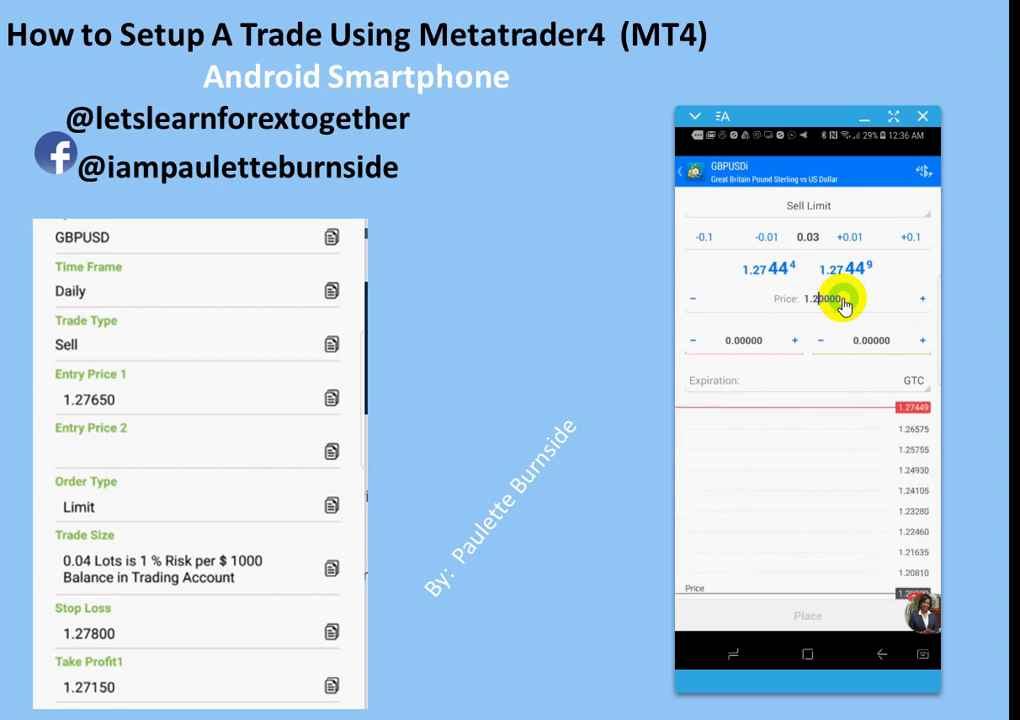
{"action": "type", "text": "7650"}
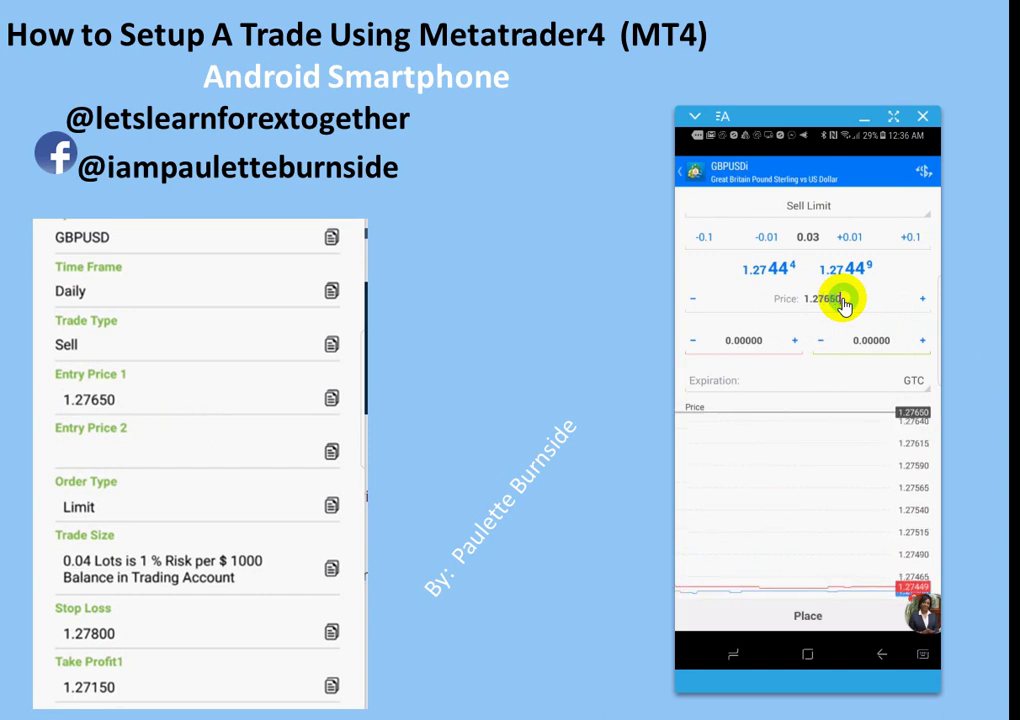
- Set the stop loss to 1.27800 and take profit to 1.27150, and place the GBPUSDi sell limit order
{"action": "left_click", "coordinate": [900, 342]}
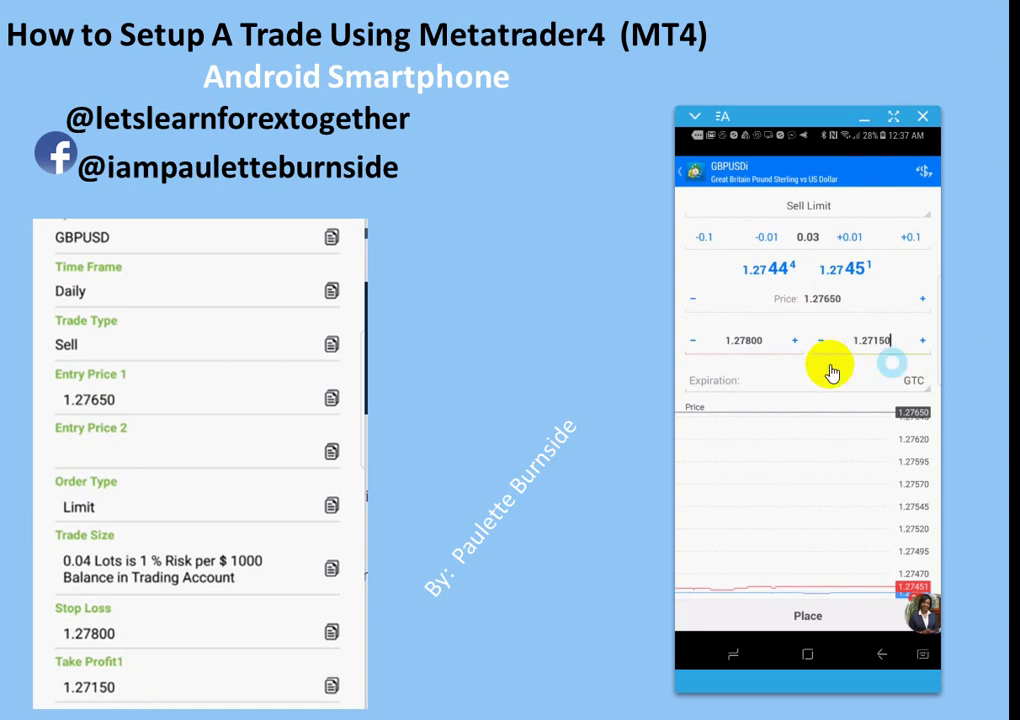
{"action": "left_click", "coordinate": [776, 390]}
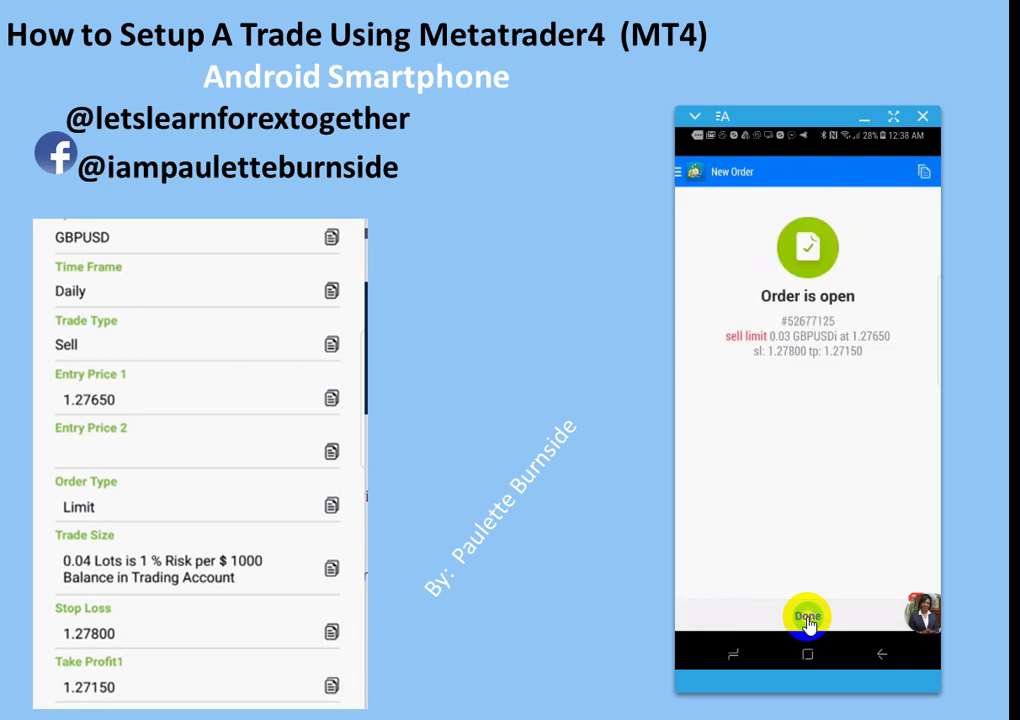
{"action": "left_click", "coordinate": [808, 620]}
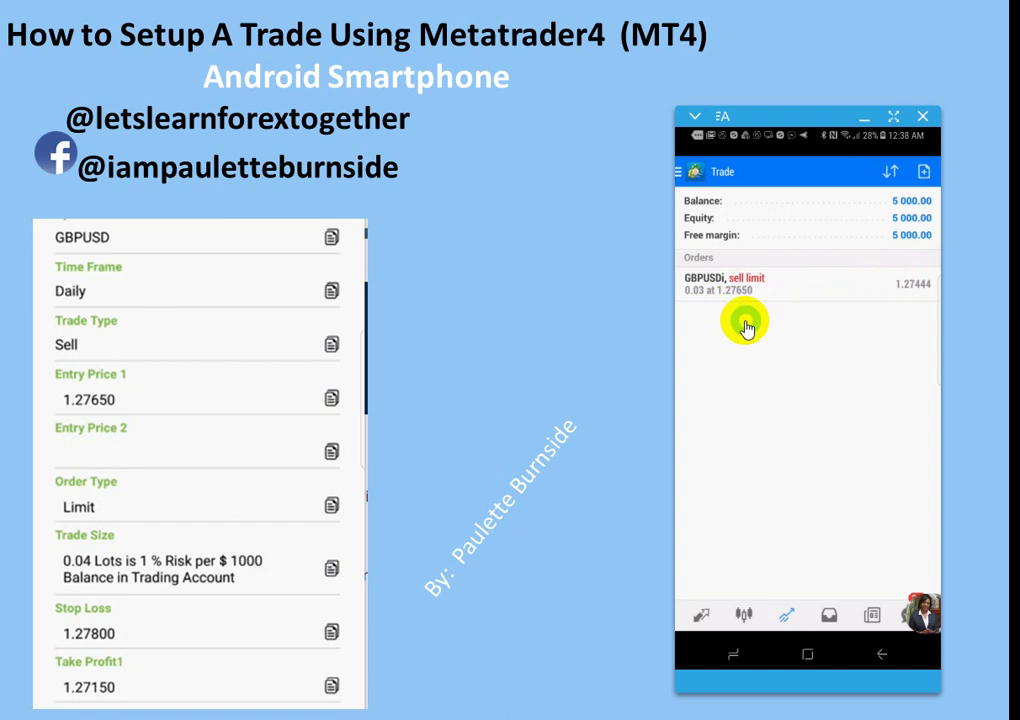
{"action": "left_click", "coordinate": [694, 310]}
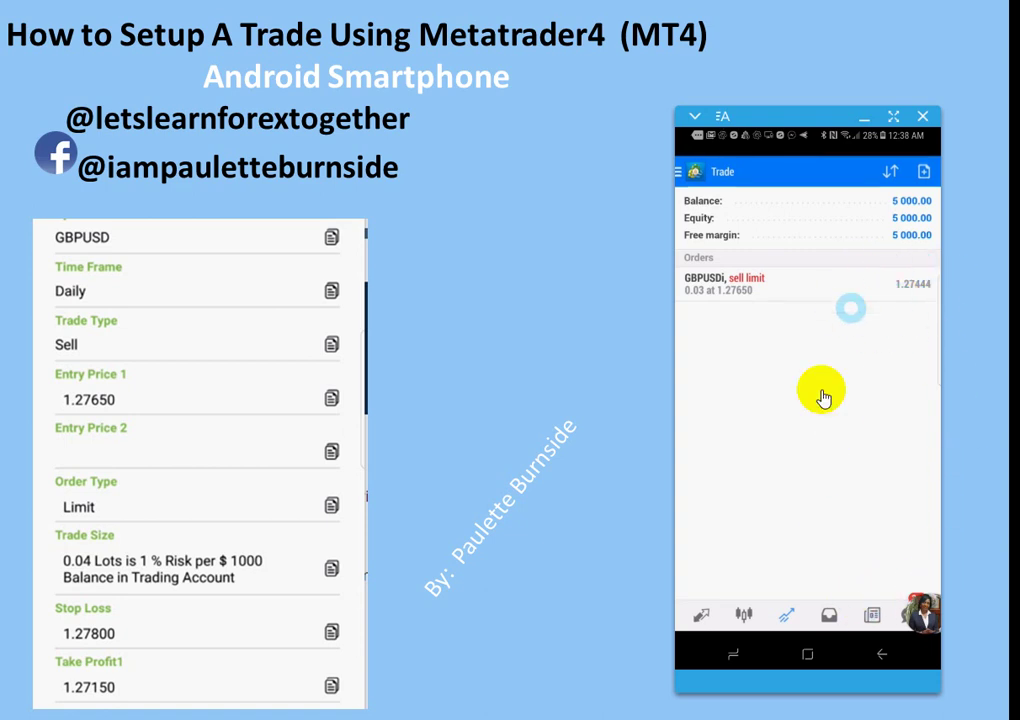
- Open a new GBPUSDi order from the quotes and sell 0.03 lots at market execution
{"action": "left_click", "coordinate": [705, 620]}
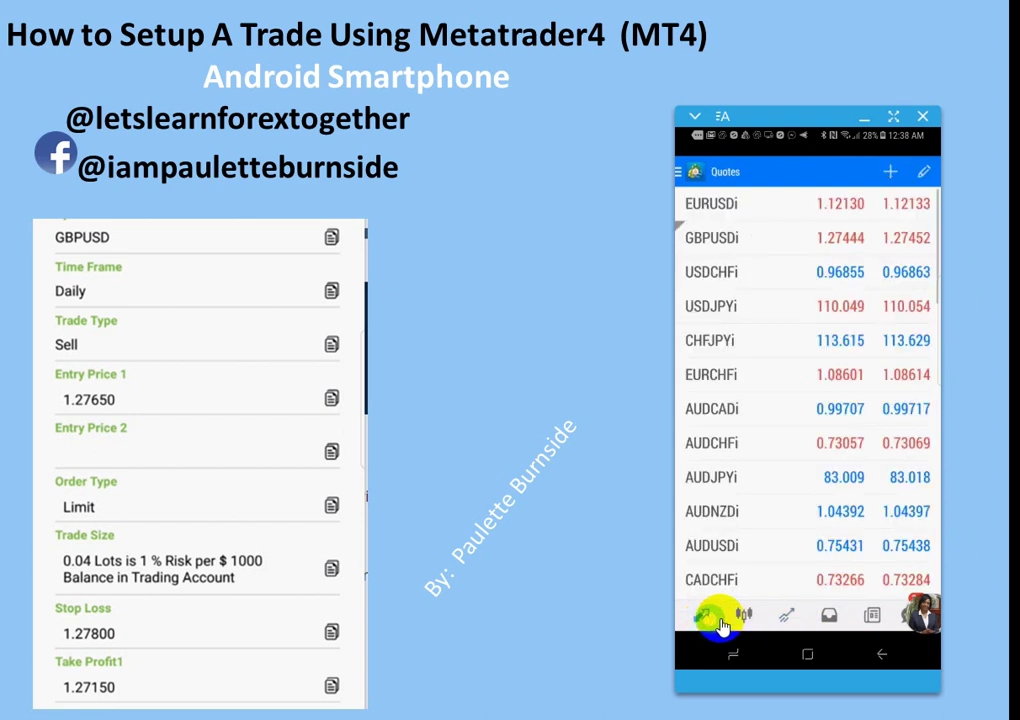
{"action": "left_click", "coordinate": [751, 243]}
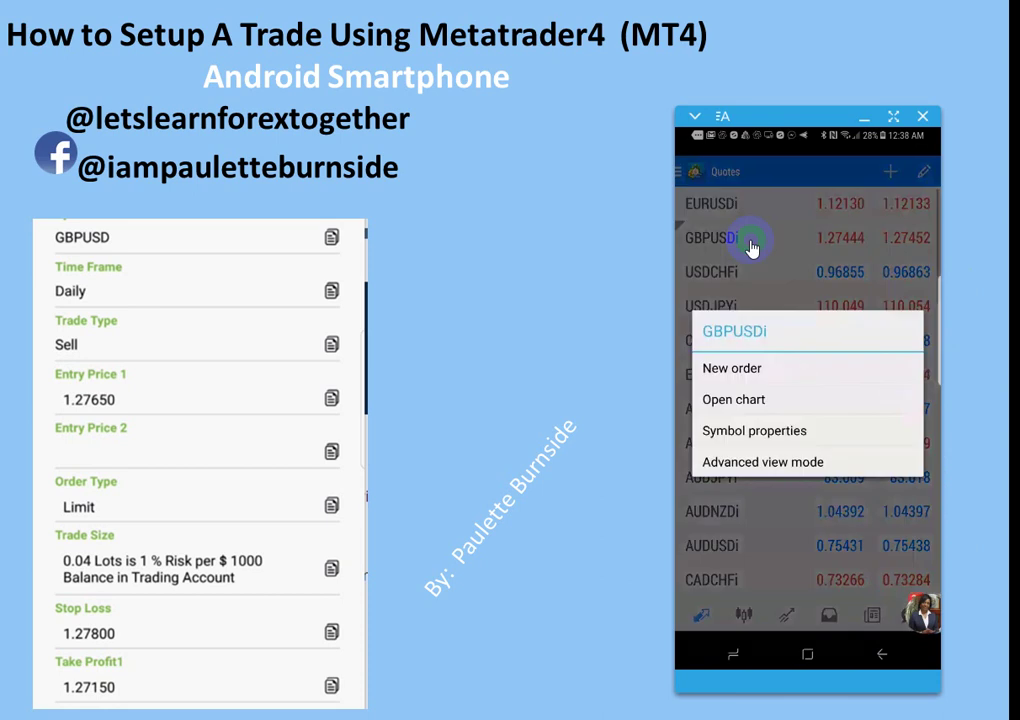
{"action": "left_click", "coordinate": [785, 382]}
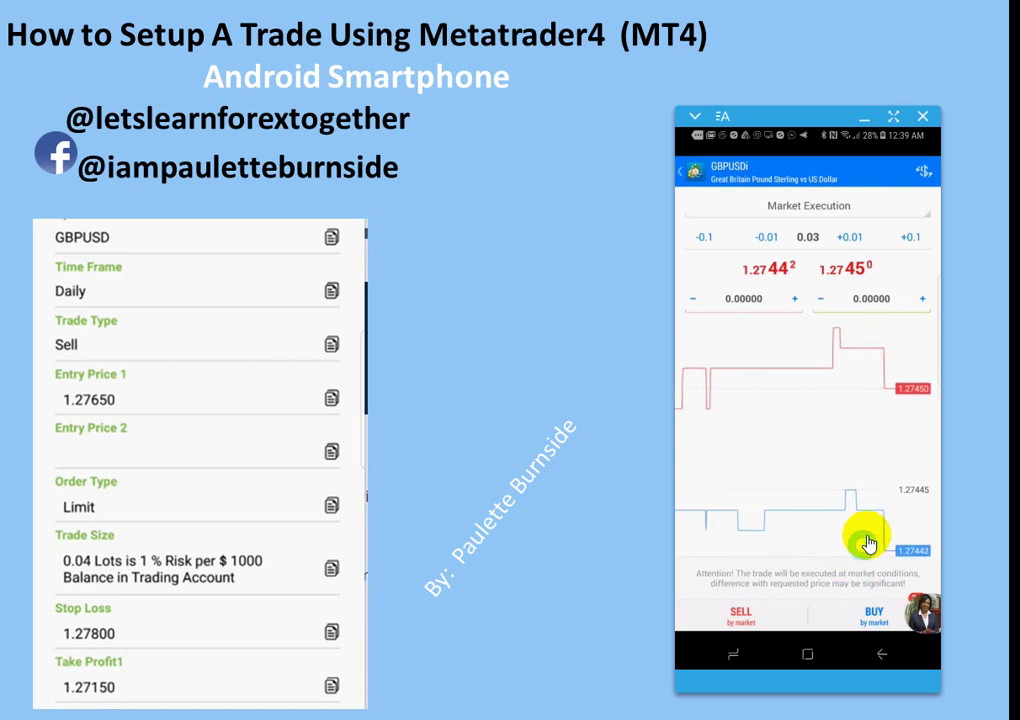
{"action": "left_click", "coordinate": [745, 613]}
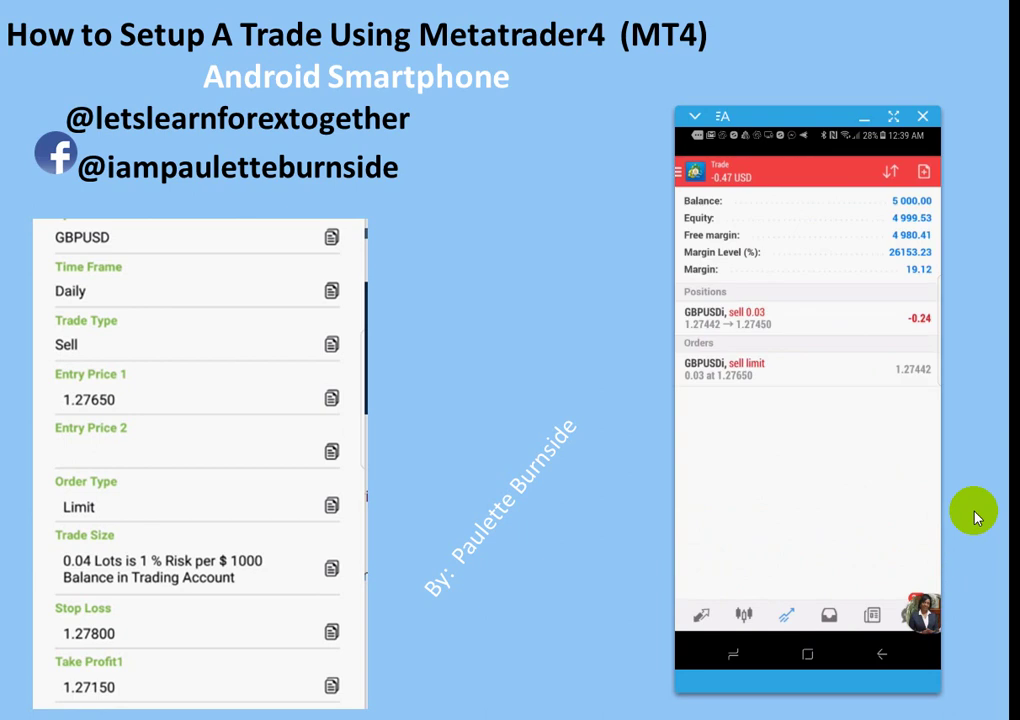
- Review the running profit of the open GBPUSDi sell position and expand its details
{"action": "left_click", "coordinate": [921, 325]}
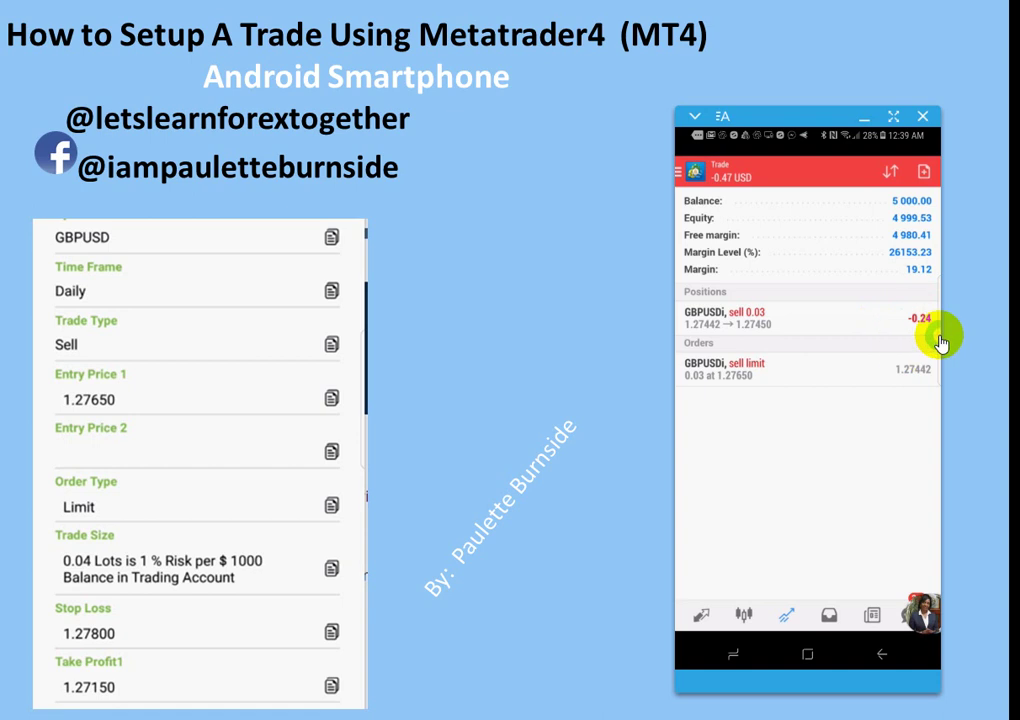
{"action": "left_click", "coordinate": [908, 325]}
{"action": "left_click", "coordinate": [907, 347]}
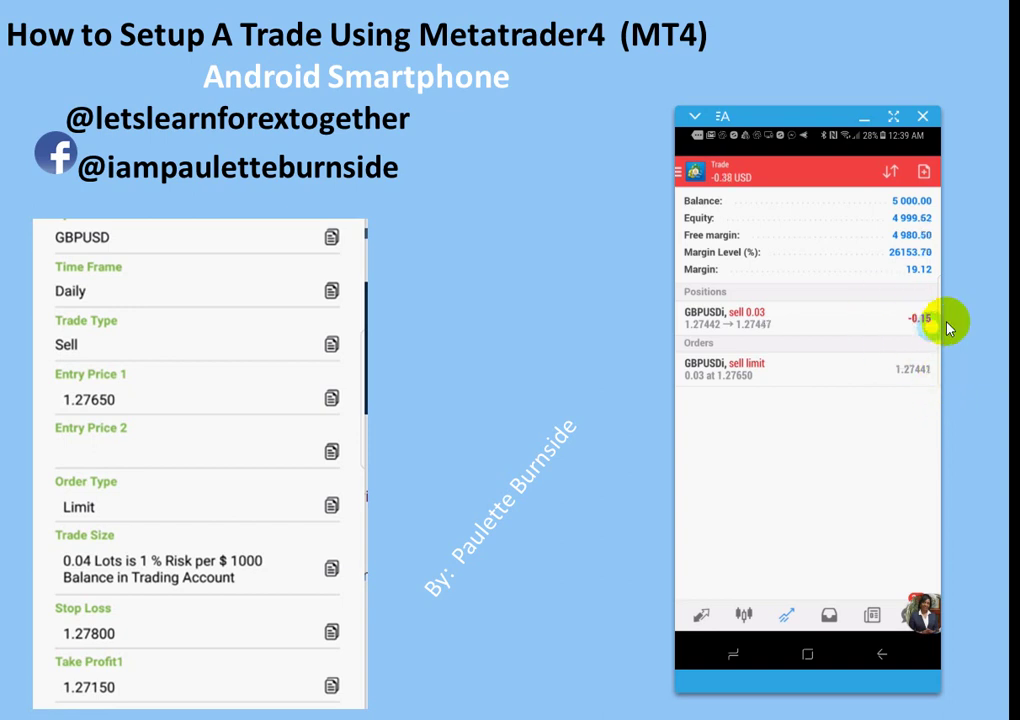
{"action": "left_click", "coordinate": [867, 330]}
{"action": "left_click", "coordinate": [822, 416]}
{"action": "left_click", "coordinate": [854, 383]}
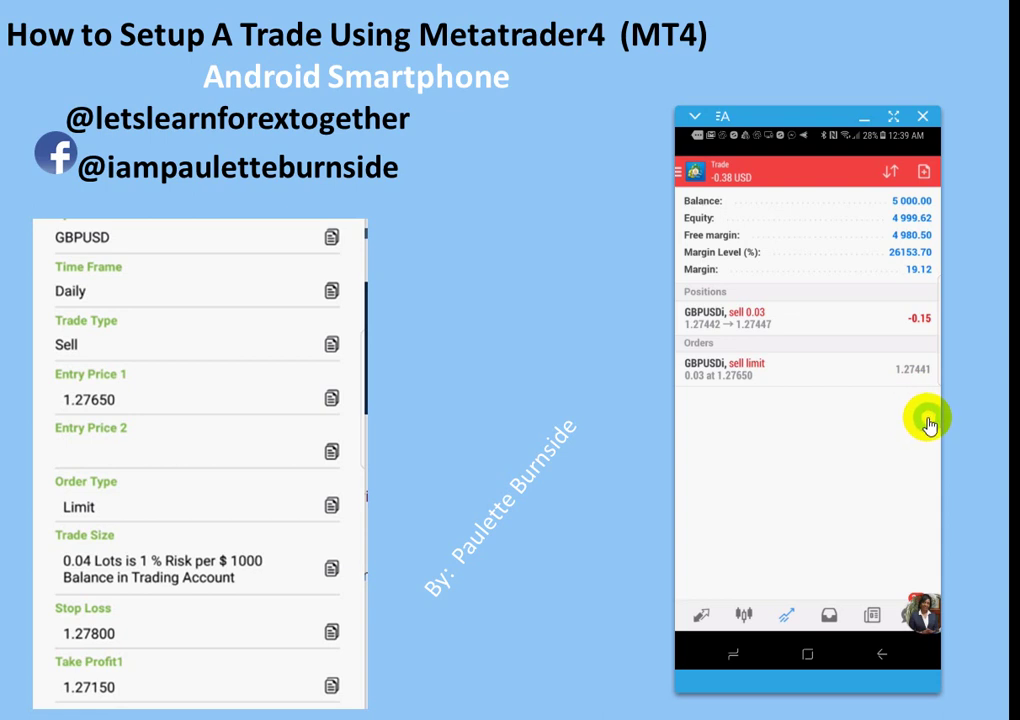
{"action": "left_click", "coordinate": [815, 320]}
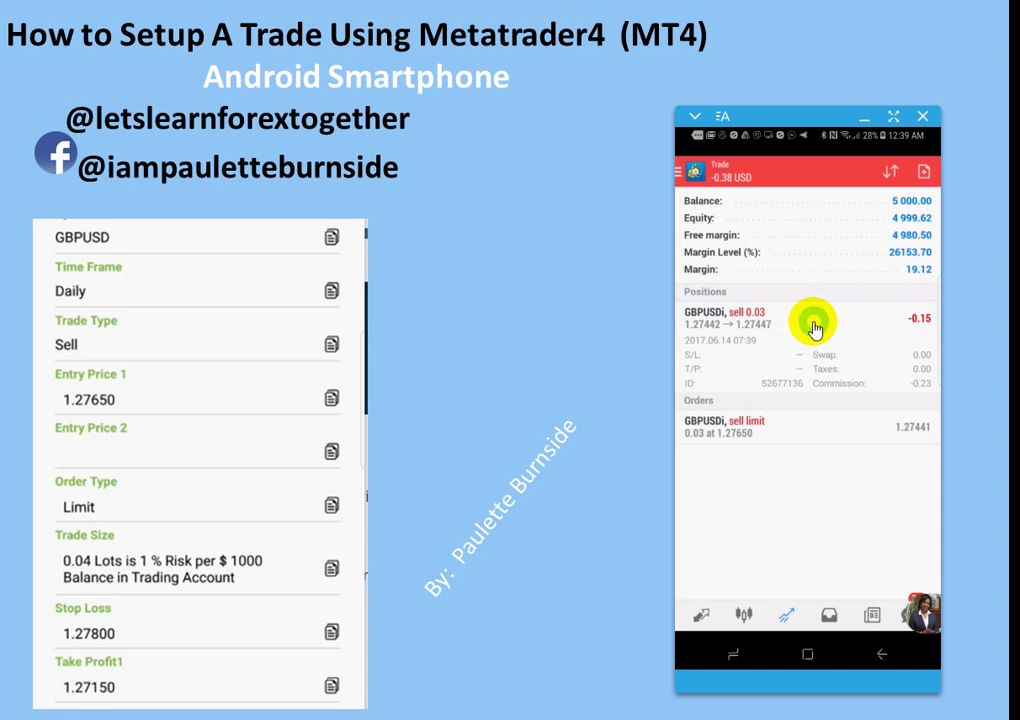
{"action": "left_click", "coordinate": [815, 325]}
{"action": "left_click", "coordinate": [815, 325]}
{"action": "left_click", "coordinate": [815, 325]}
{"action": "left_click", "coordinate": [816, 326]}
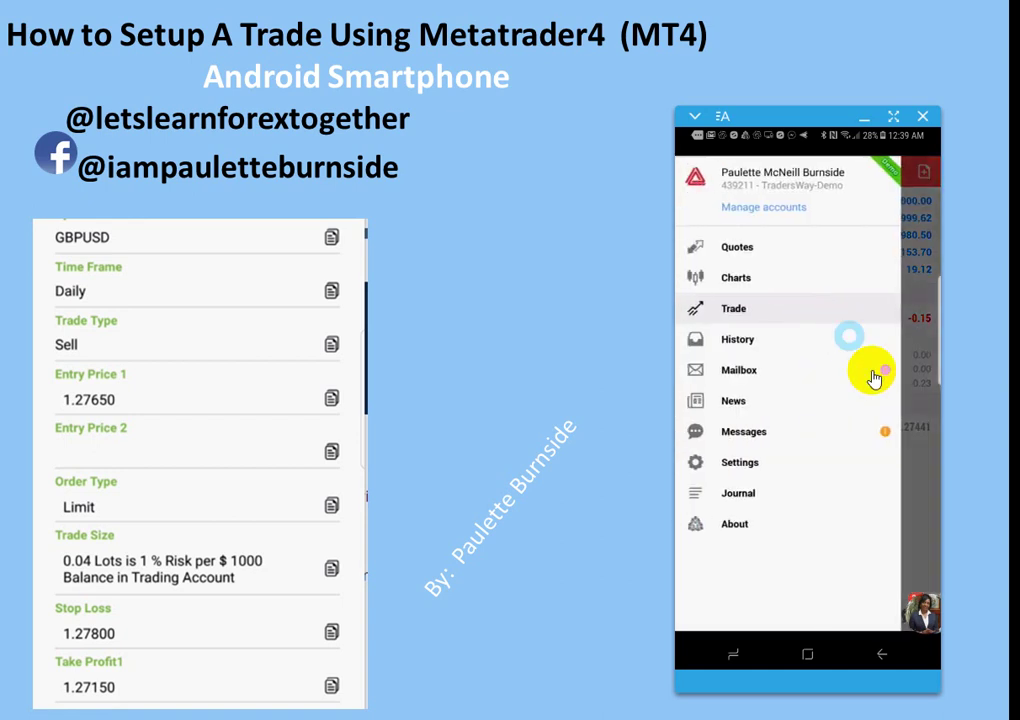
{"action": "left_click", "coordinate": [925, 490]}
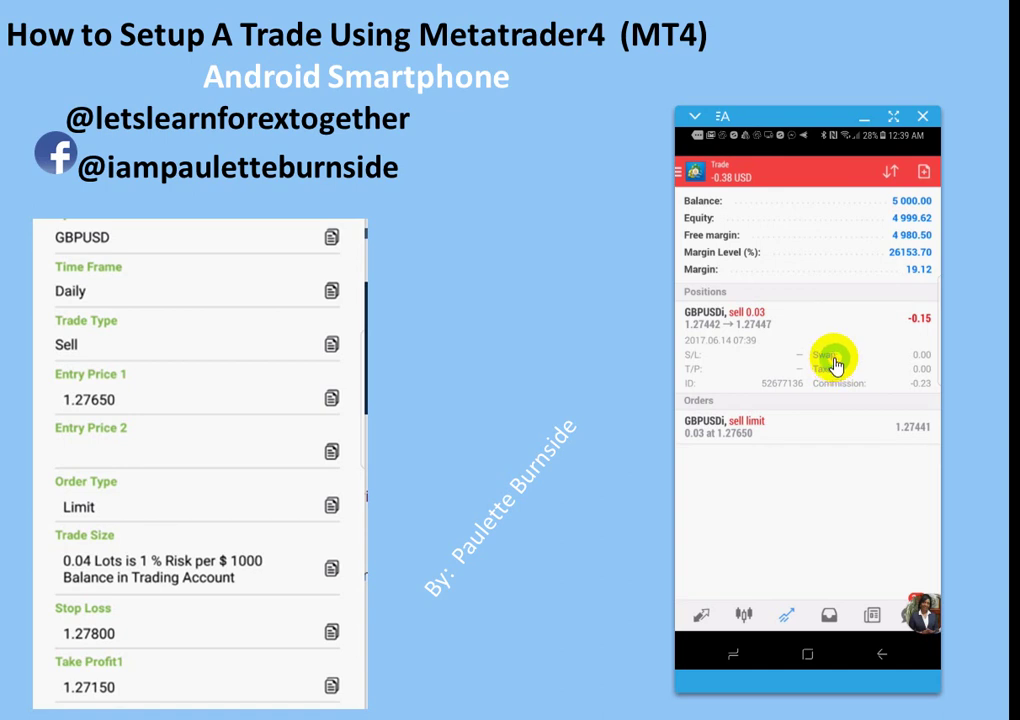
- Collapse and re-expand the GBPUSDi sell position to examine its current profit, swap and commission
{"action": "left_click", "coordinate": [806, 346]}
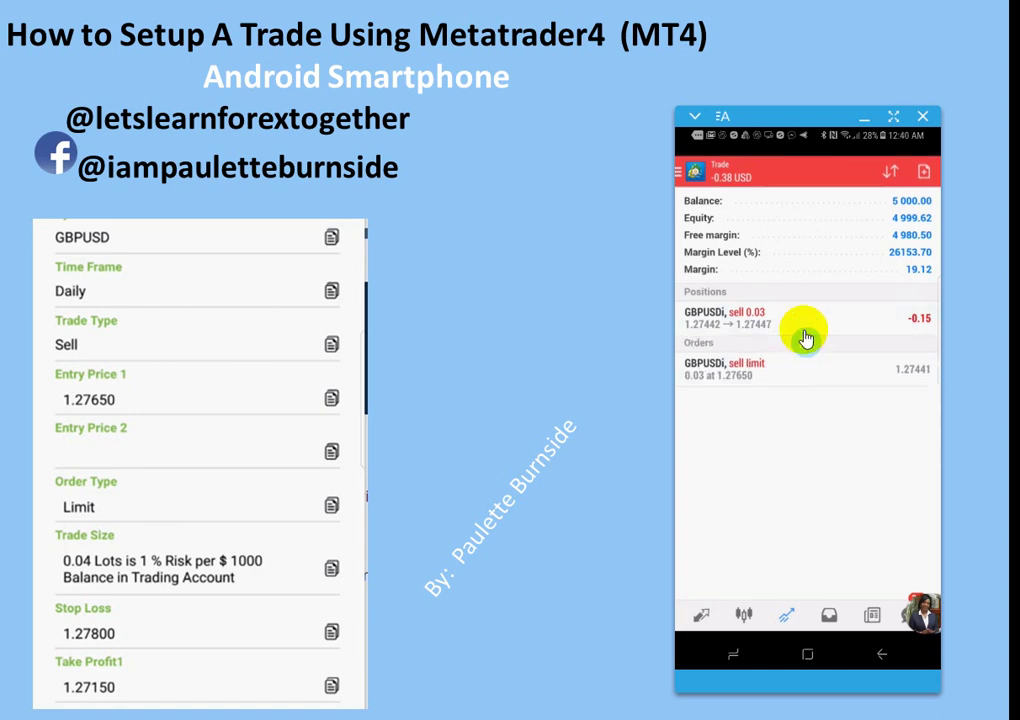
{"action": "left_click", "coordinate": [717, 323]}
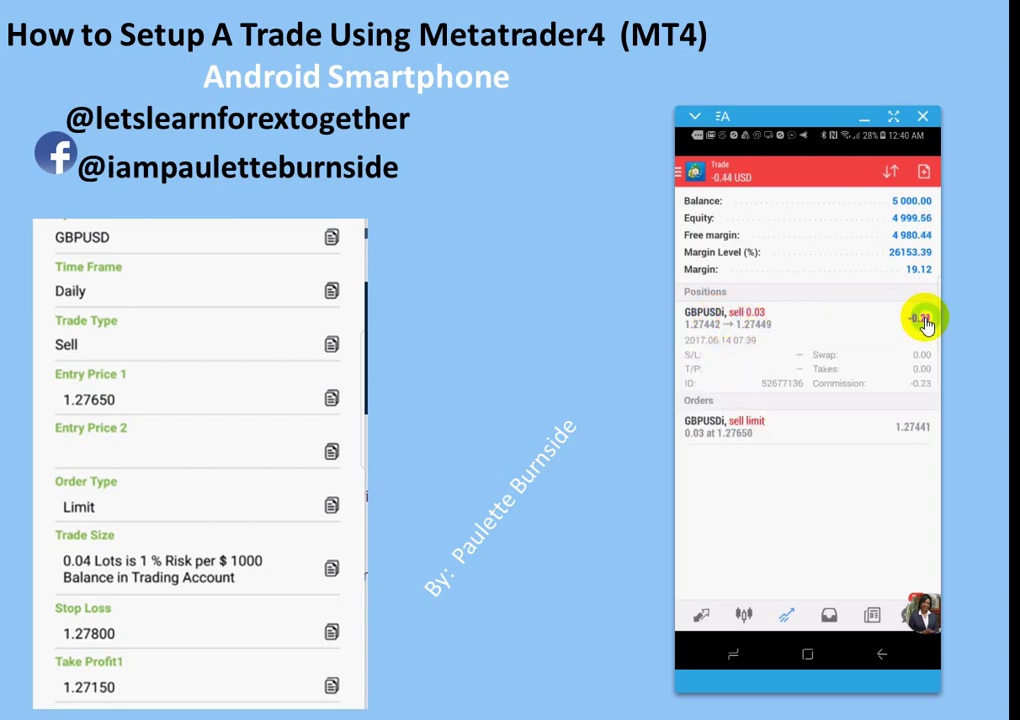
{"action": "left_click", "coordinate": [847, 410]}
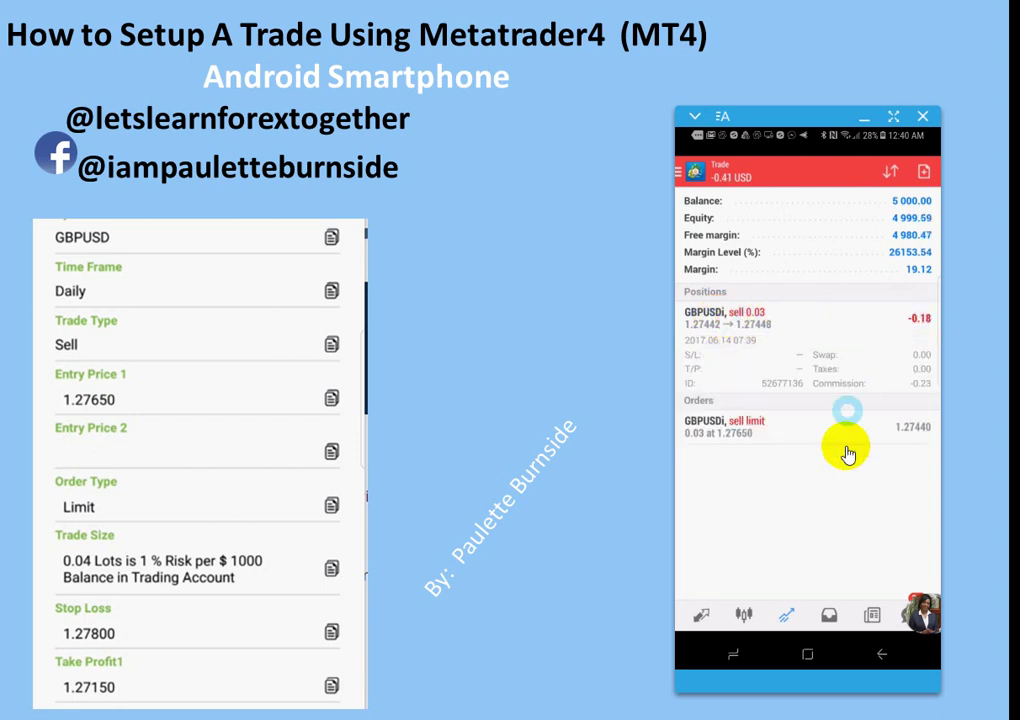
{"action": "left_click", "coordinate": [911, 340]}
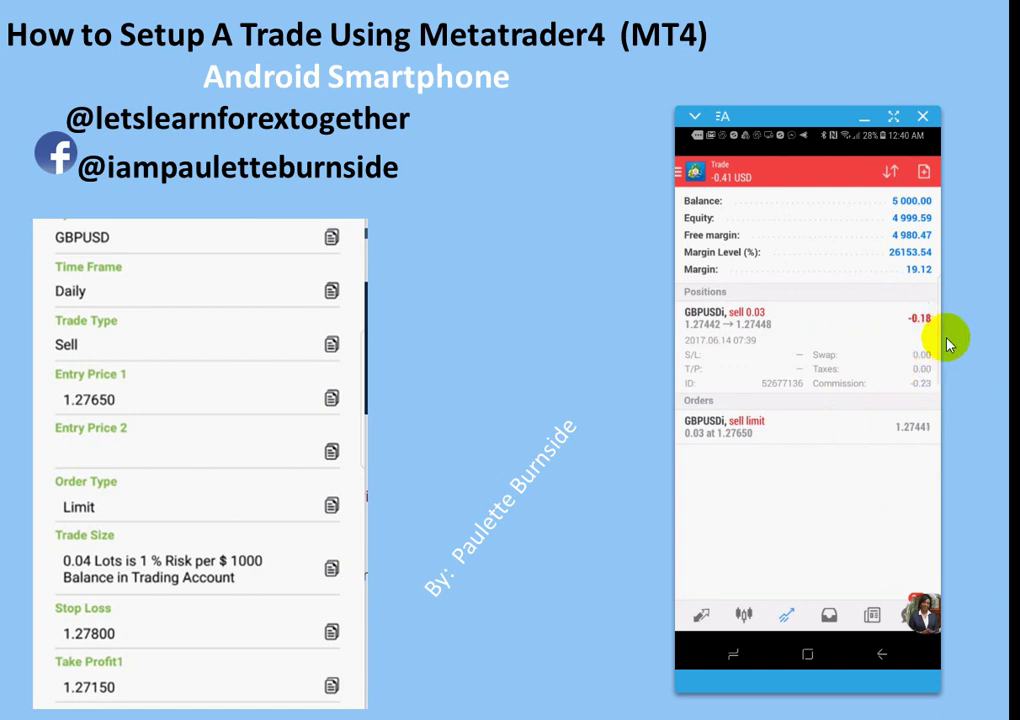
{"action": "left_click", "coordinate": [906, 317]}
{"action": "left_click", "coordinate": [885, 373]}
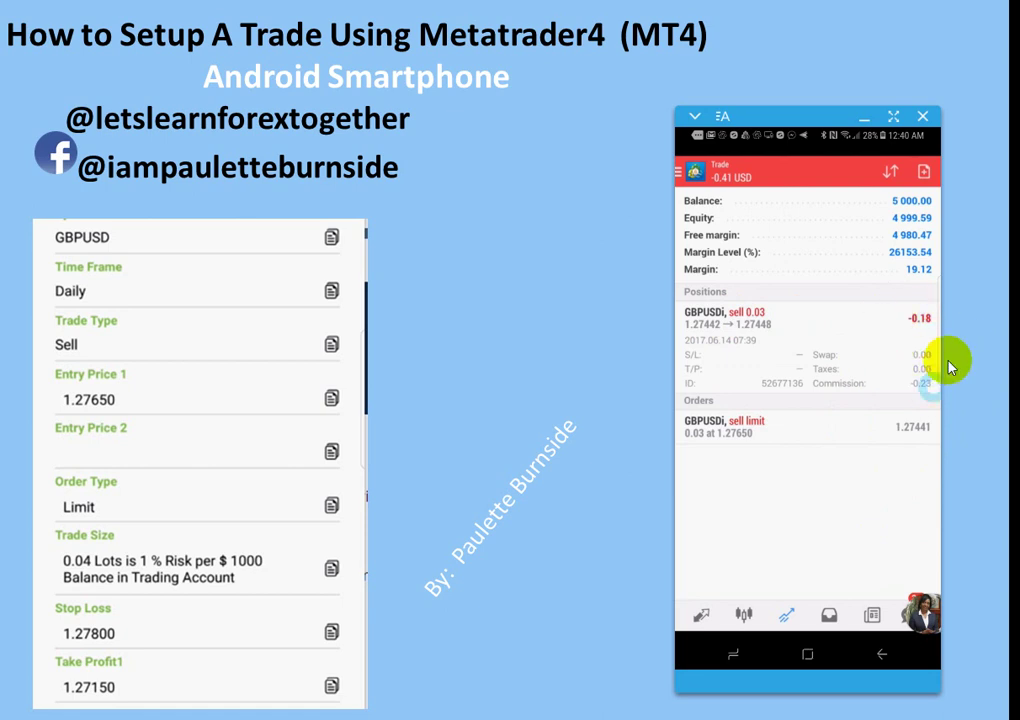